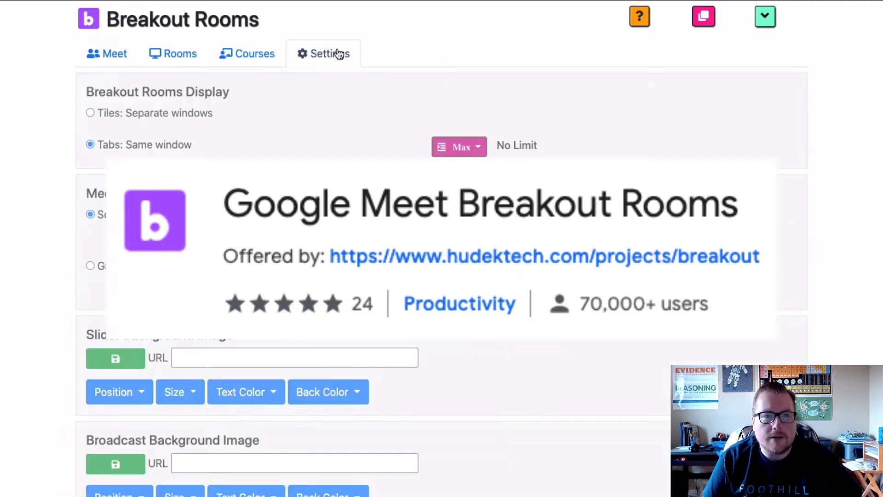
# Open the course list and add a blank course row beneath Period 6
pyautogui.click(245, 55)
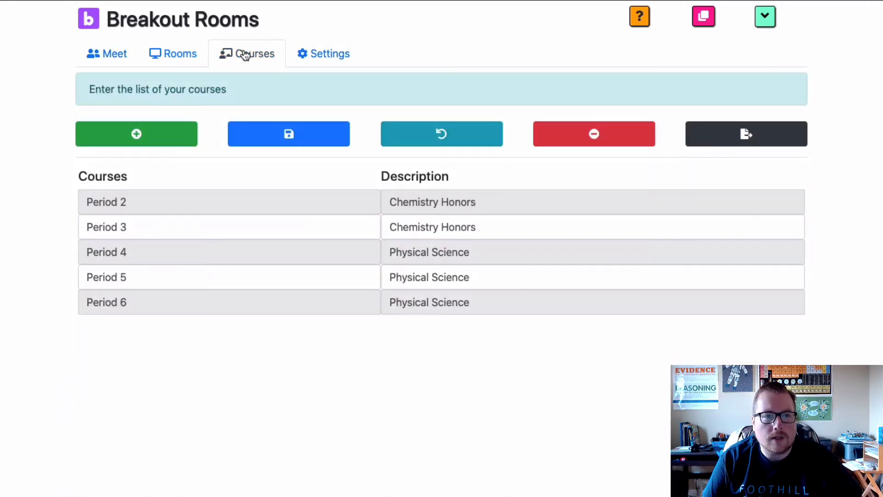
pyautogui.click(190, 203)
pyautogui.click(436, 202)
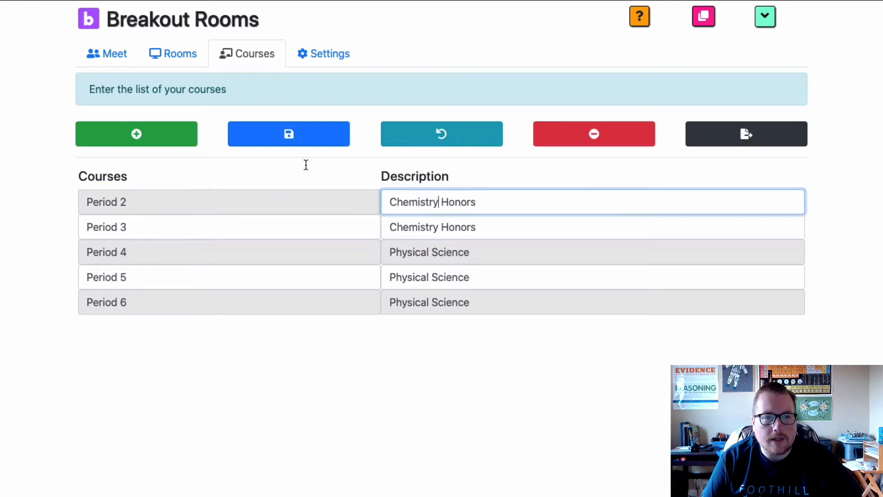
pyautogui.click(131, 141)
pyautogui.click(262, 325)
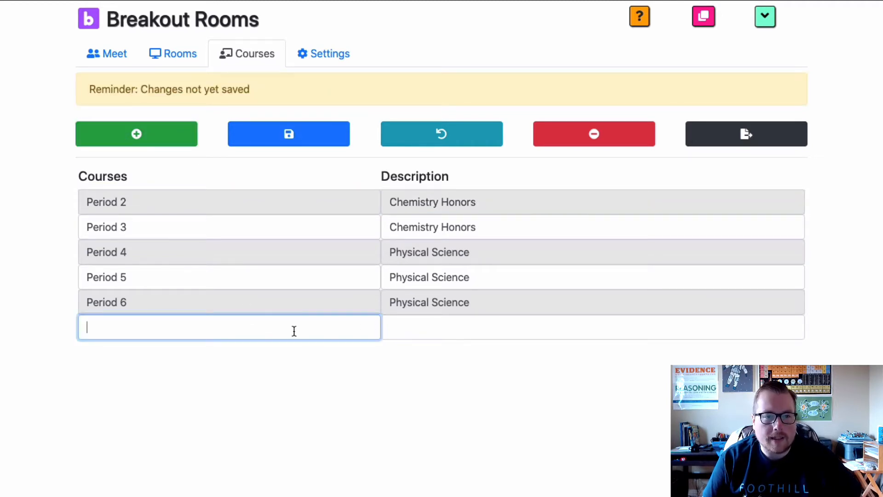
pyautogui.click(450, 329)
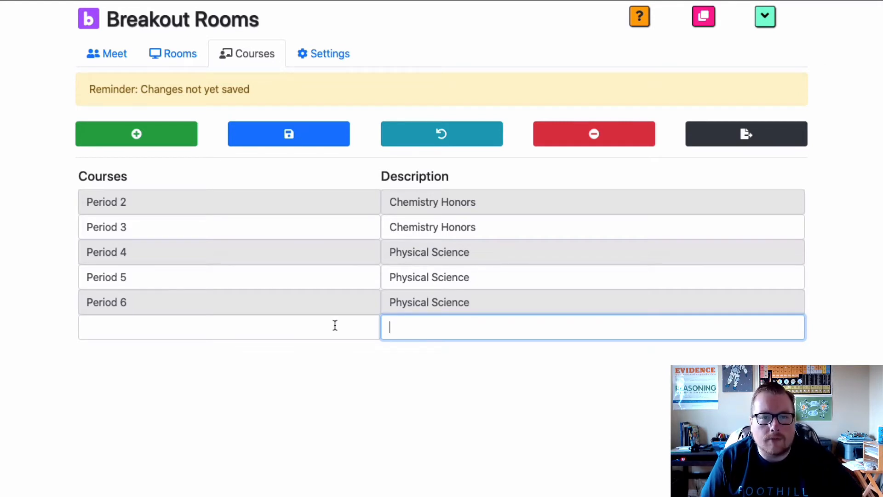
# Check the Period 2 and Period 3 course entries and save the course list
pyautogui.click(189, 198)
pyautogui.press('Tab')
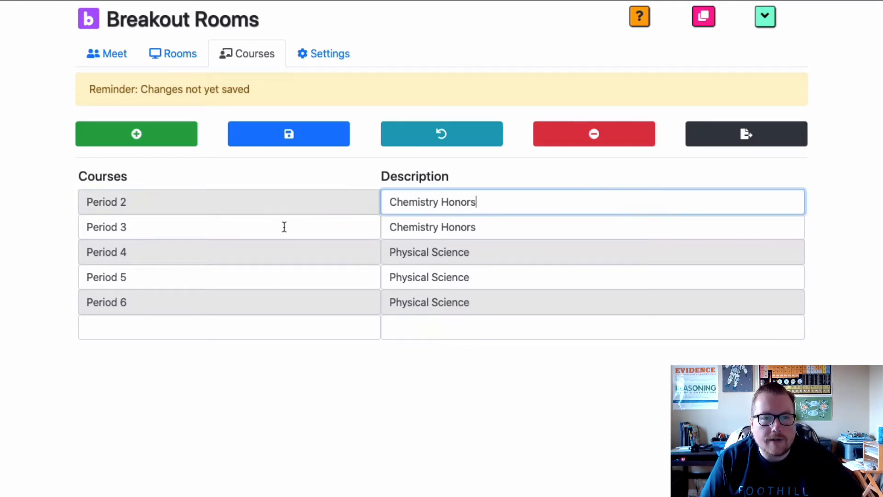
pyautogui.click(453, 226)
pyautogui.click(332, 146)
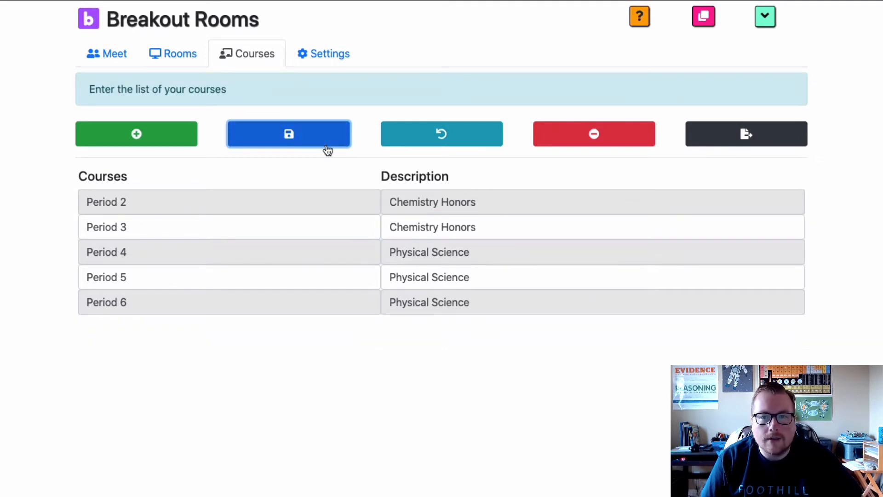
# Examine the Period 2 room list, including the main room's name and the numbered breakout rooms
pyautogui.click(193, 62)
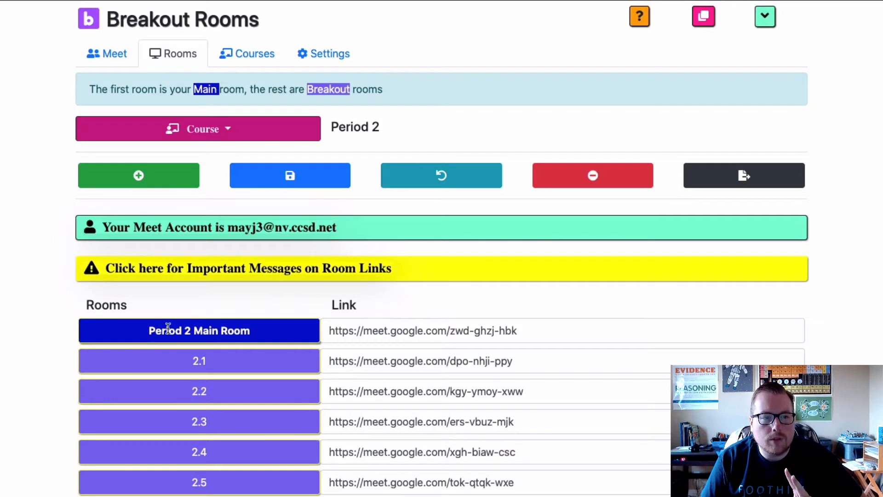
pyautogui.moveTo(264, 331); pyautogui.dragTo(191, 330)
pyautogui.tripleClick(192, 329)
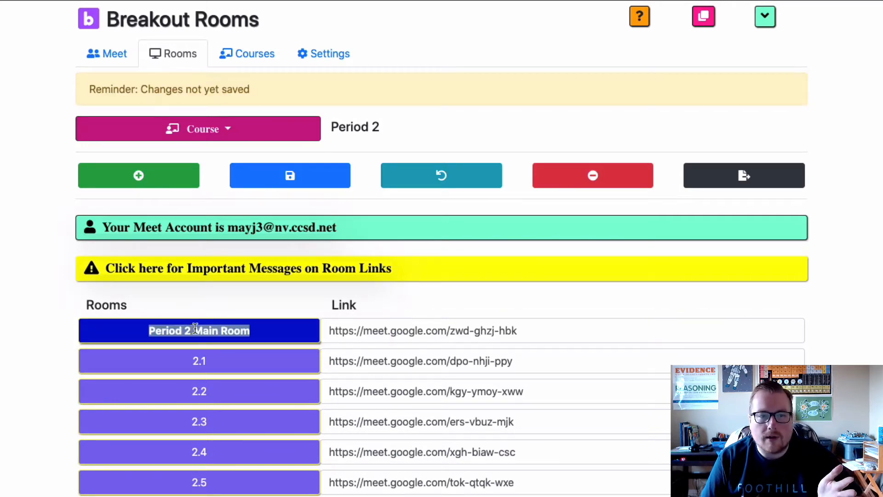
pyautogui.click(195, 329)
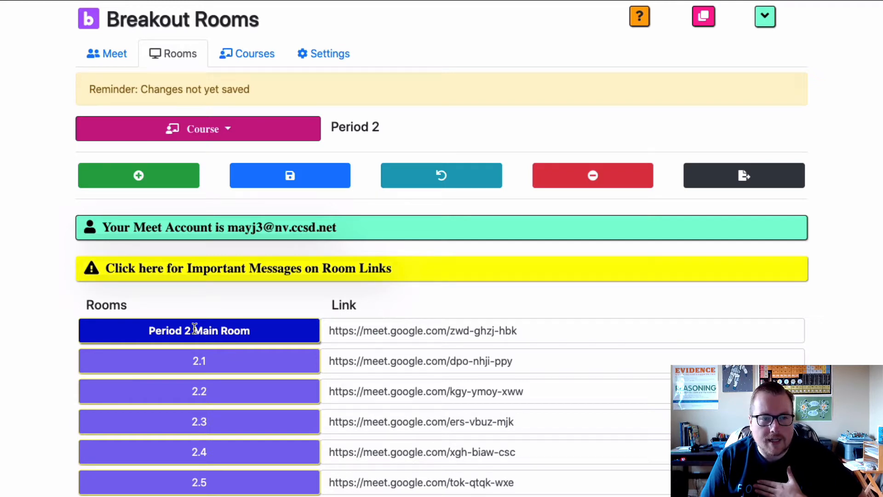
pyautogui.scroll(-4, 195, 329)
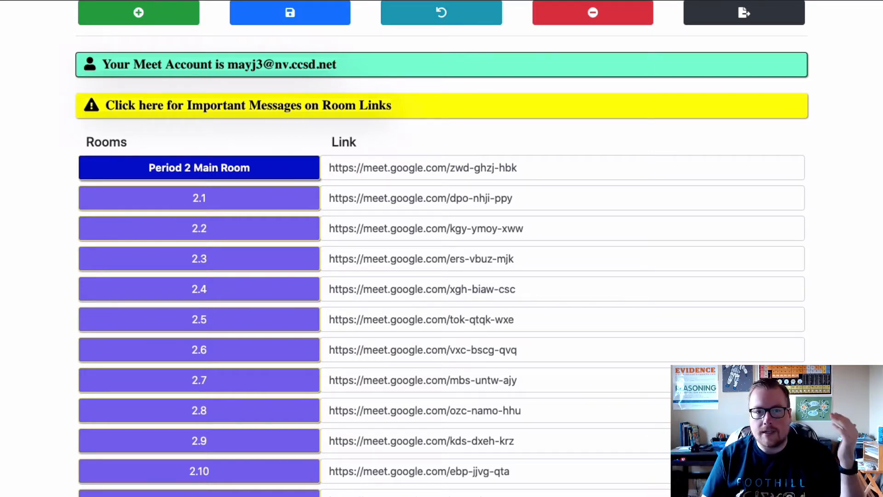
pyautogui.scroll(1, 219, 445)
pyautogui.scroll(3, 219, 445)
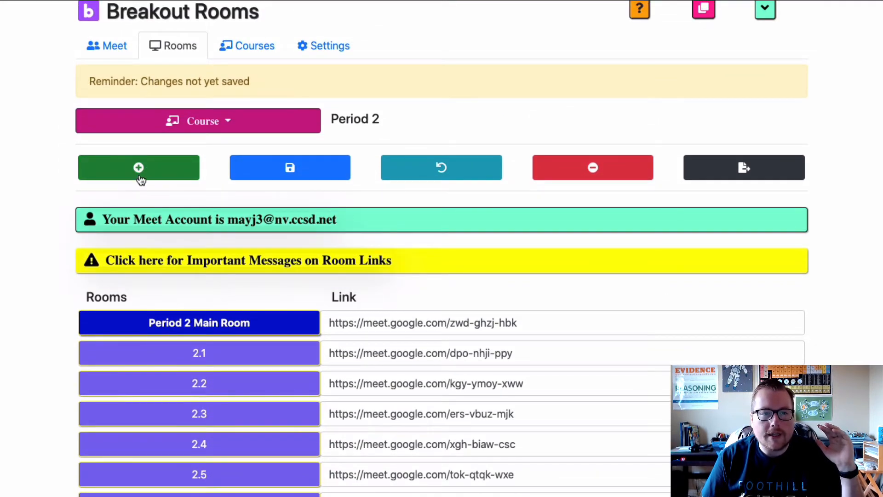
pyautogui.scroll(-5, 140, 179)
pyautogui.scroll(4, 224, 337)
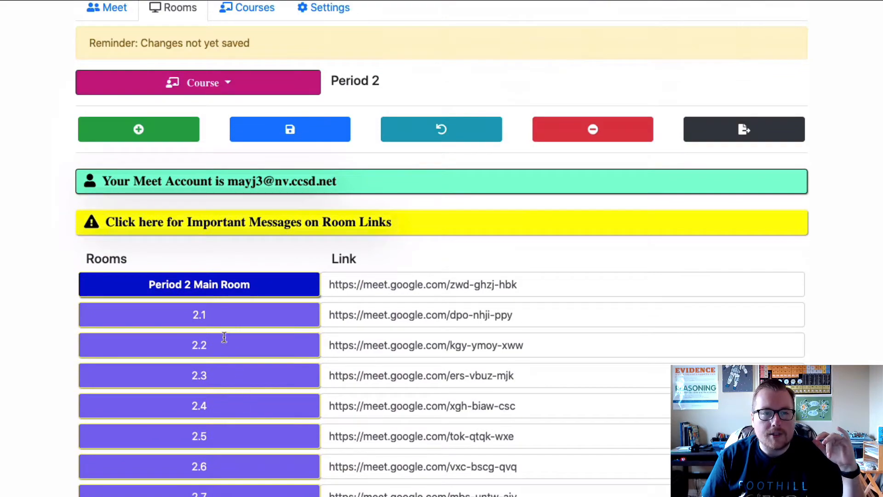
pyautogui.scroll(-3, 227, 452)
pyautogui.scroll(4, 260, 176)
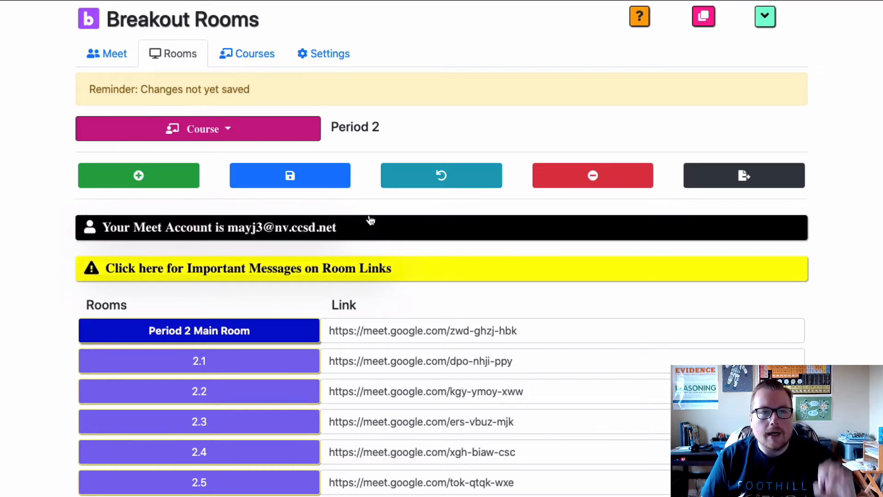
# Show the rooms of the Period 6 course and look through its breakout rooms
pyautogui.click(283, 132)
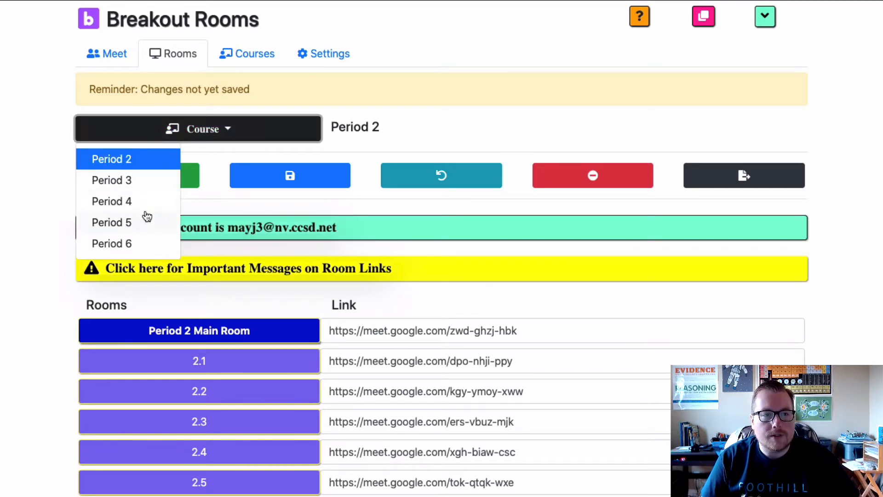
pyautogui.click(146, 242)
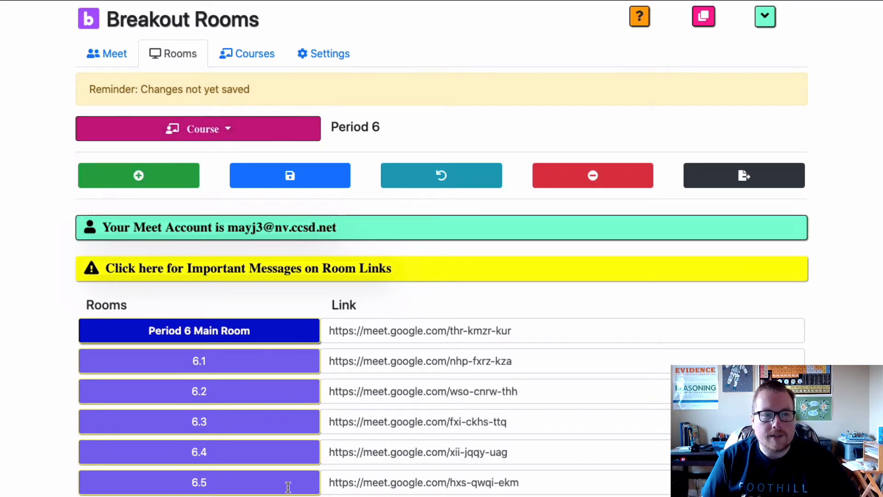
pyautogui.scroll(-4, 285, 476)
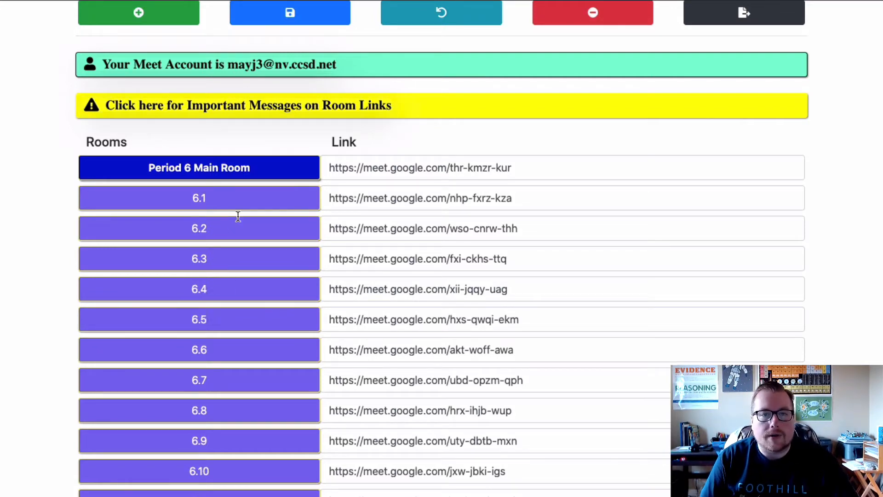
pyautogui.scroll(4, 235, 218)
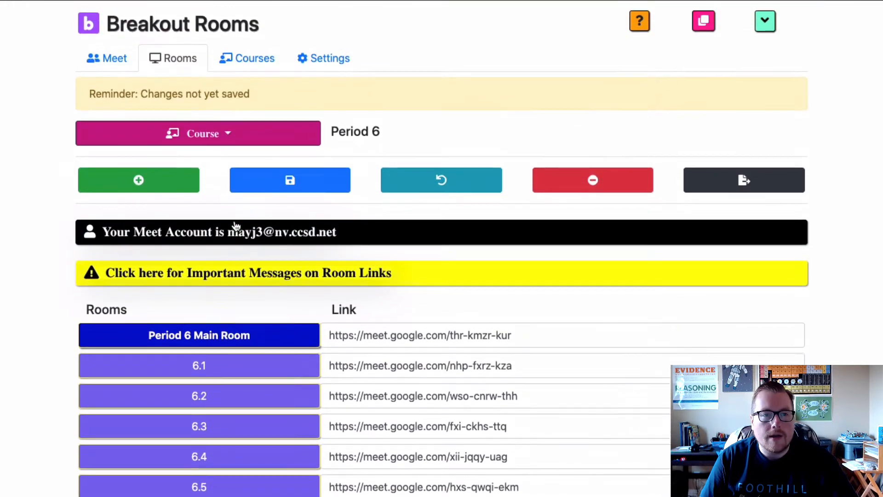
# Switch the room list back to Period 2 and inspect its Meet links, highlighting the main room's link
pyautogui.click(240, 137)
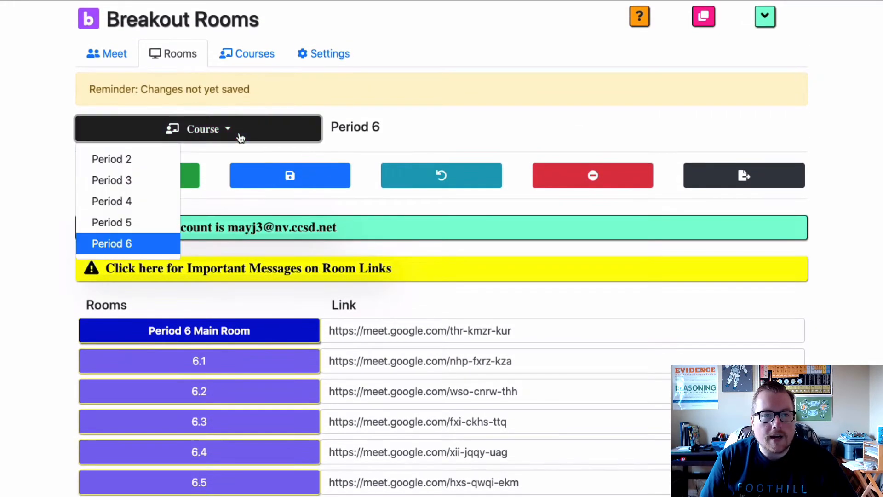
pyautogui.click(144, 164)
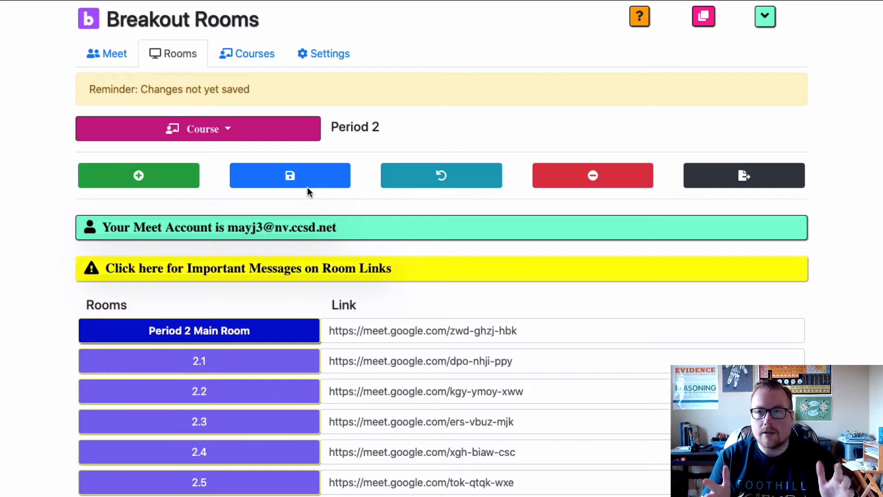
pyautogui.scroll(-1, 479, 369)
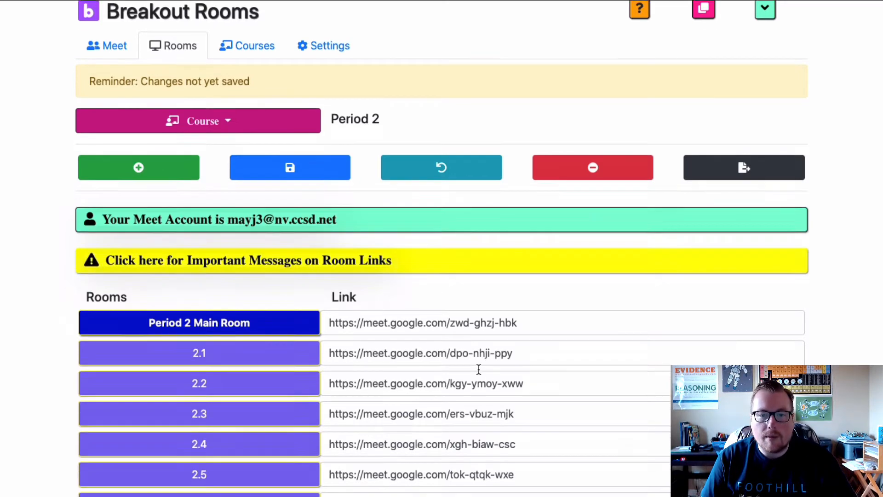
pyautogui.scroll(-3, 479, 370)
pyautogui.scroll(1, 478, 371)
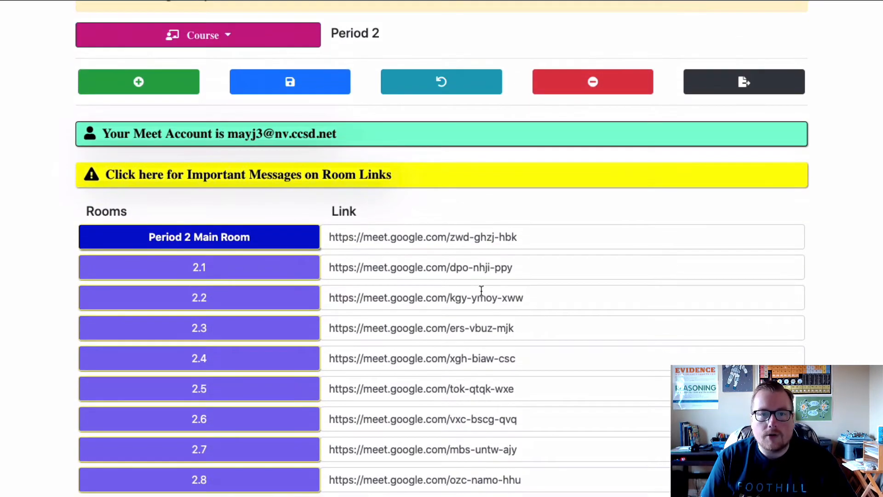
pyautogui.moveTo(329, 237); pyautogui.dragTo(435, 237)
pyautogui.tripleClick(394, 237)
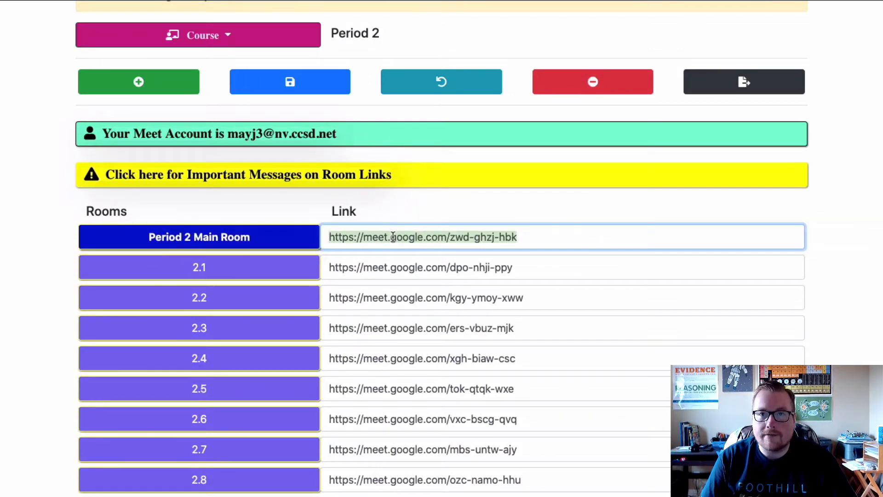
pyautogui.click(427, 214)
pyautogui.scroll(2, 368, 166)
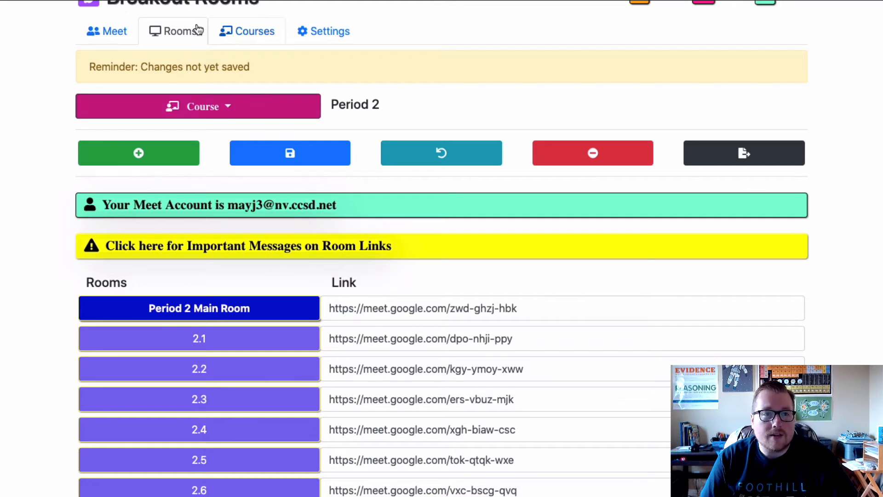
# In the Meet controls, keep Period 2 as the course and set the number of breakouts to 3
pyautogui.click(122, 36)
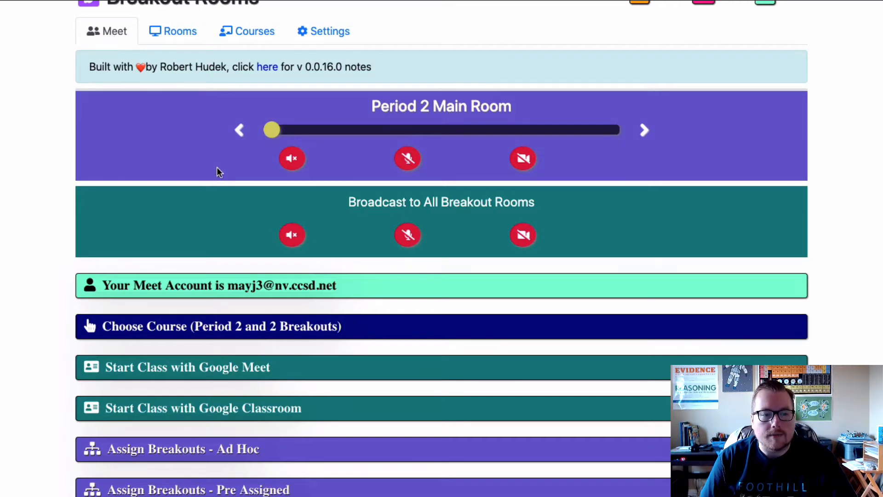
pyautogui.scroll(-1, 204, 333)
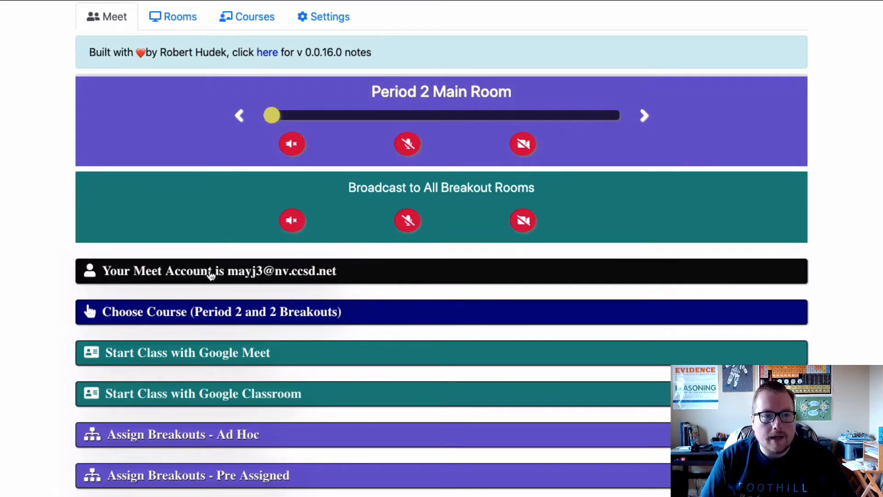
pyautogui.click(219, 312)
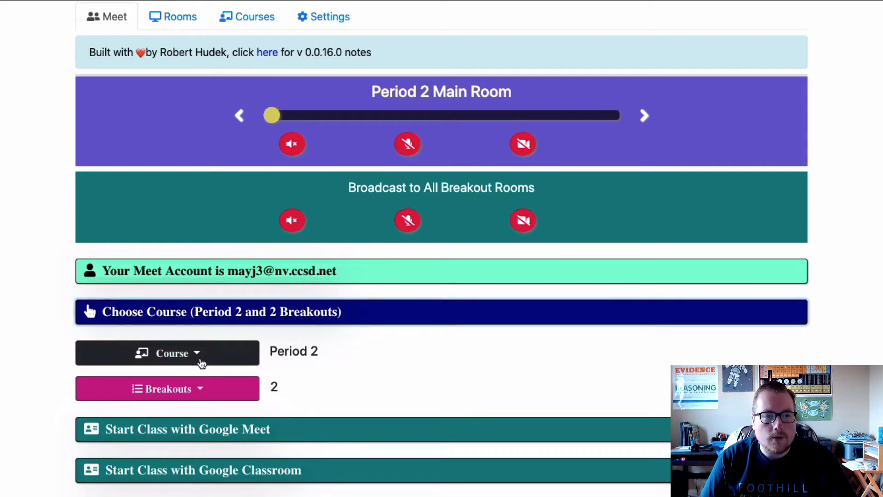
pyautogui.click(197, 360)
pyautogui.scroll(2, 150, 418)
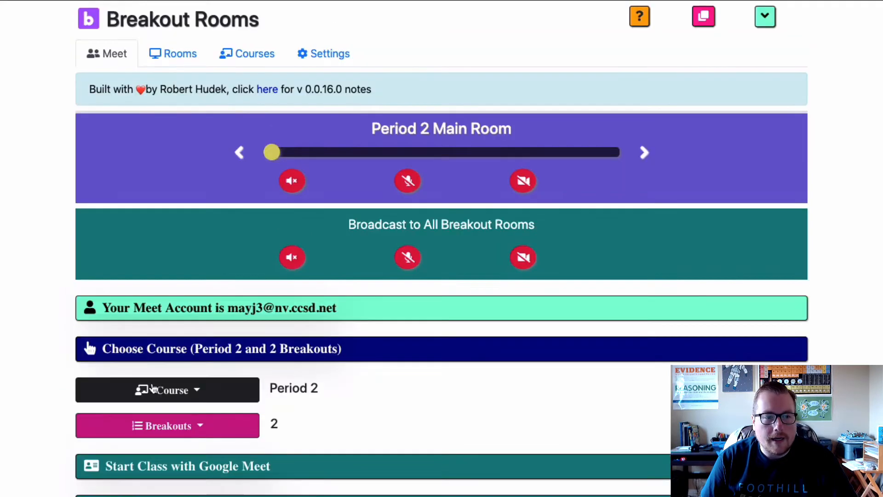
pyautogui.click(200, 425)
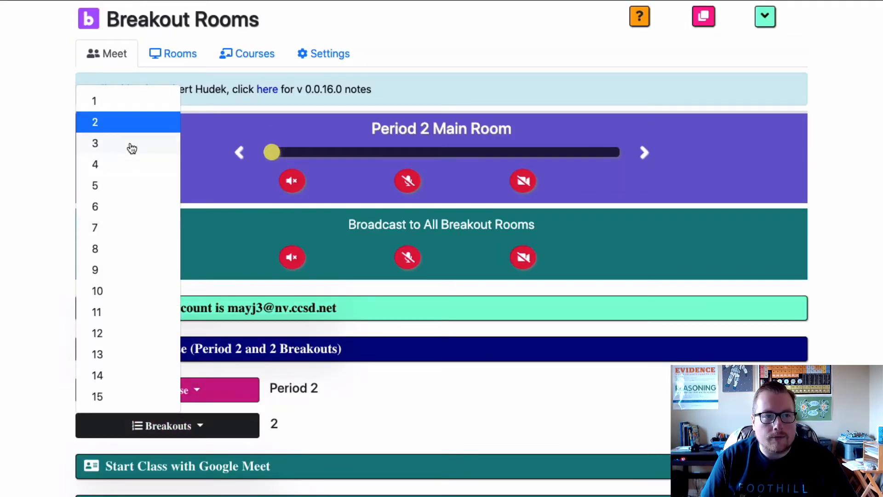
pyautogui.click(132, 144)
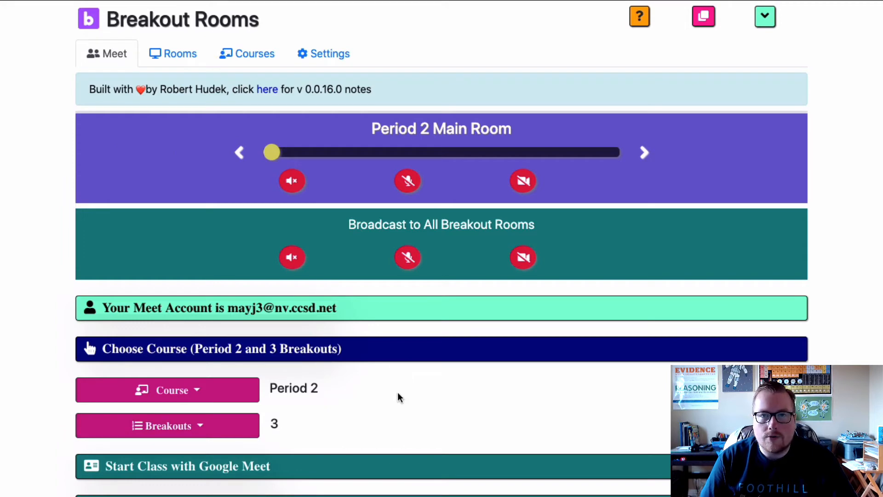
pyautogui.scroll(-1, 401, 392)
pyautogui.click(264, 301)
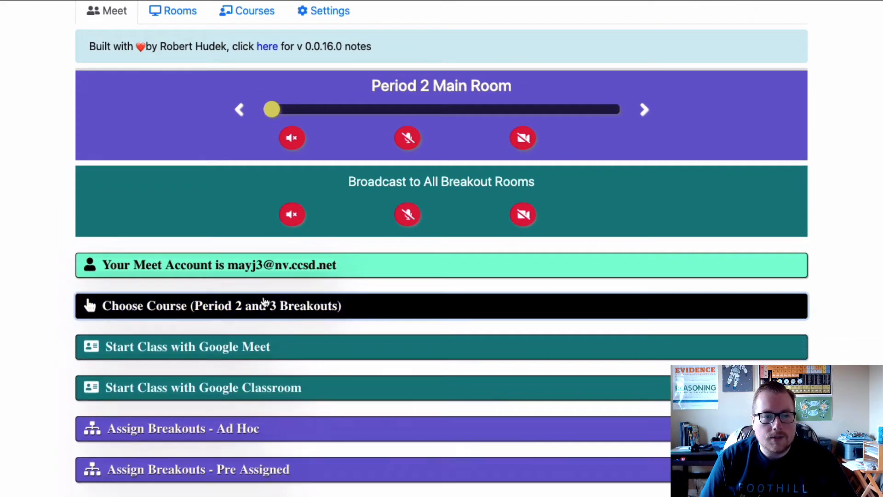
# Start the class with Google Meet, opening the main room and the breakout rooms together
pyautogui.click(174, 353)
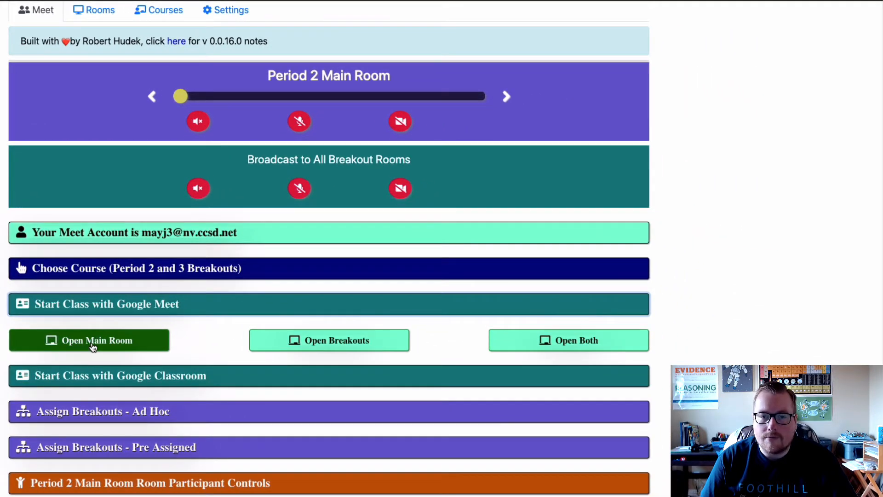
pyautogui.click(355, 351)
pyautogui.click(605, 343)
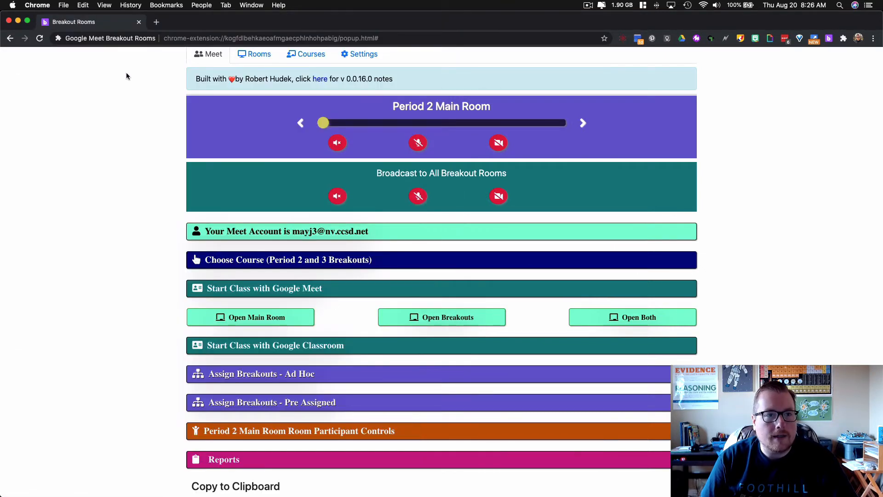
# Bring up the new Meet window, show the Period 2 Main Room, and move the window to another screen
pyautogui.hotkey('ctrl', 'Up')
pyautogui.click(181, 187)
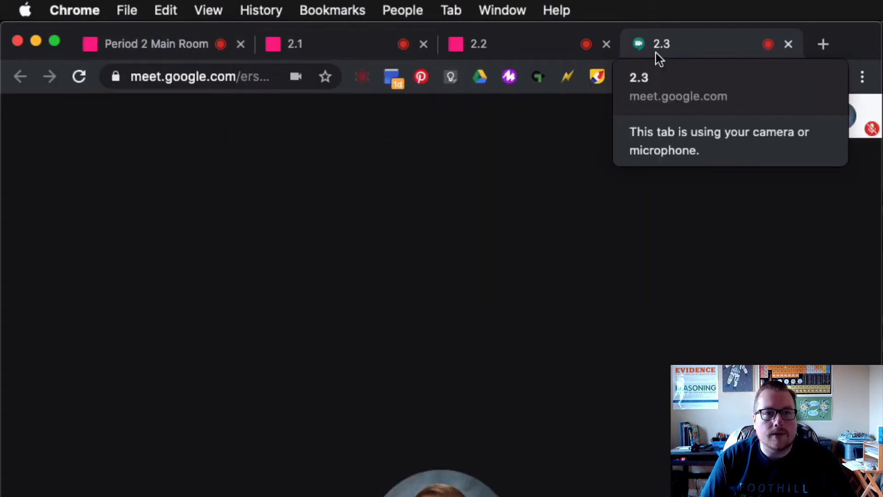
pyautogui.click(159, 48)
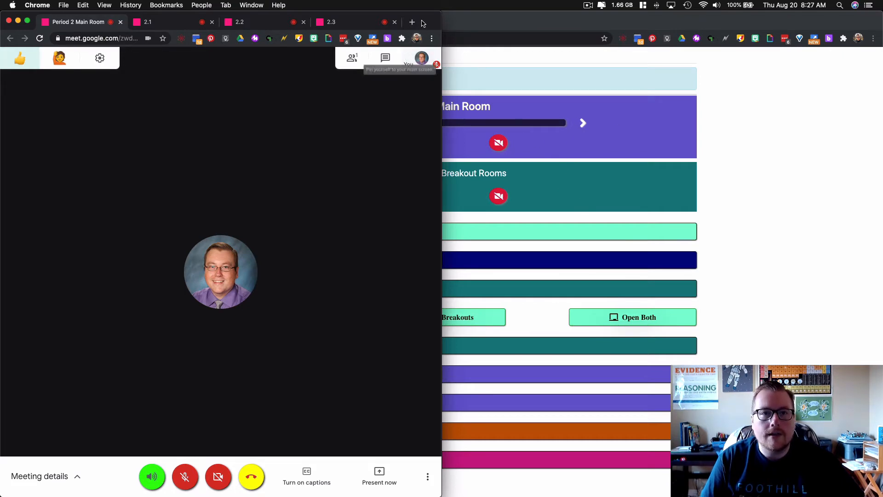
pyautogui.moveTo(423, 23); pyautogui.dragTo(882, 40)
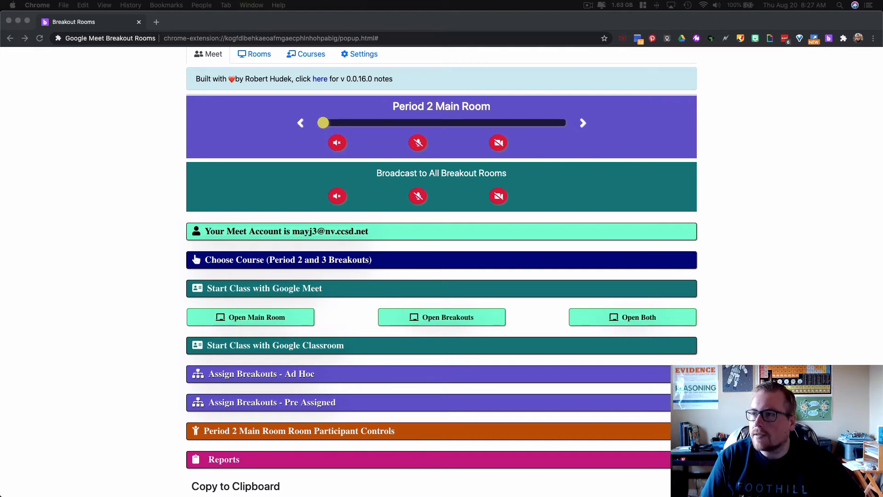
# Review the extension's settings and set Breakout Rooms Display to Tiles: Separate windows
pyautogui.scroll(1, 532, 129)
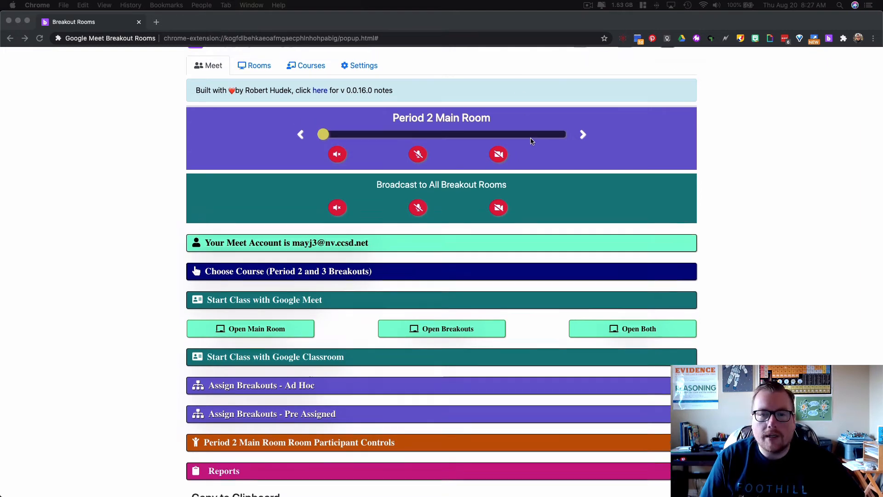
pyautogui.click(366, 76)
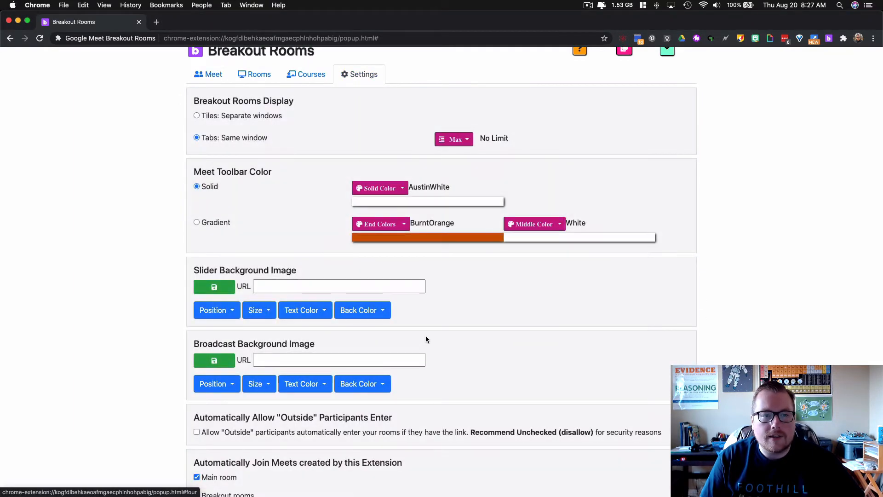
pyautogui.scroll(-1, 413, 256)
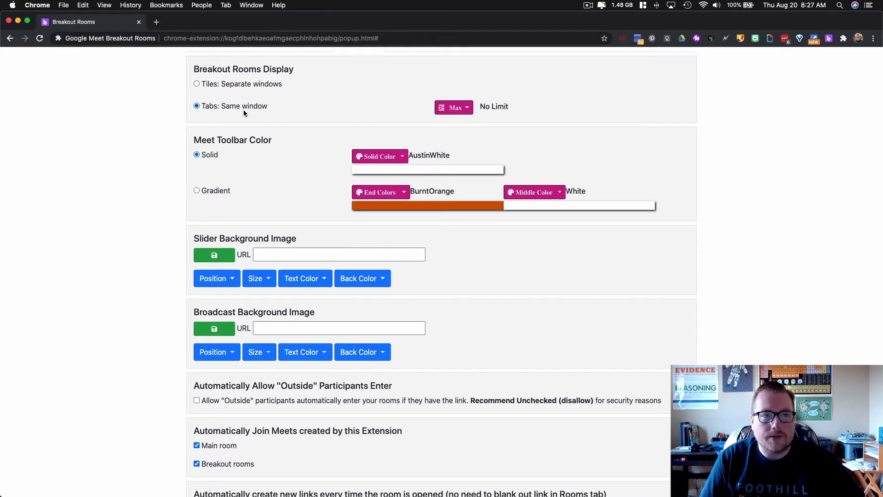
pyautogui.scroll(-2, 285, 123)
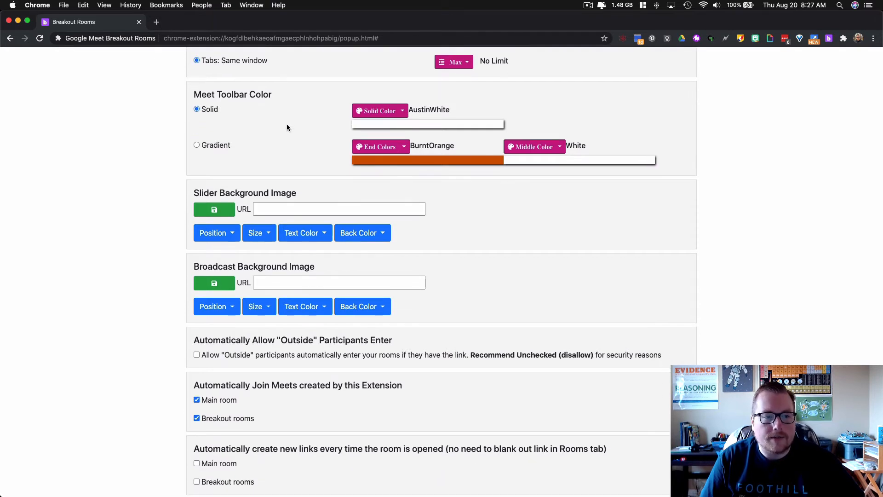
pyautogui.scroll(4, 286, 128)
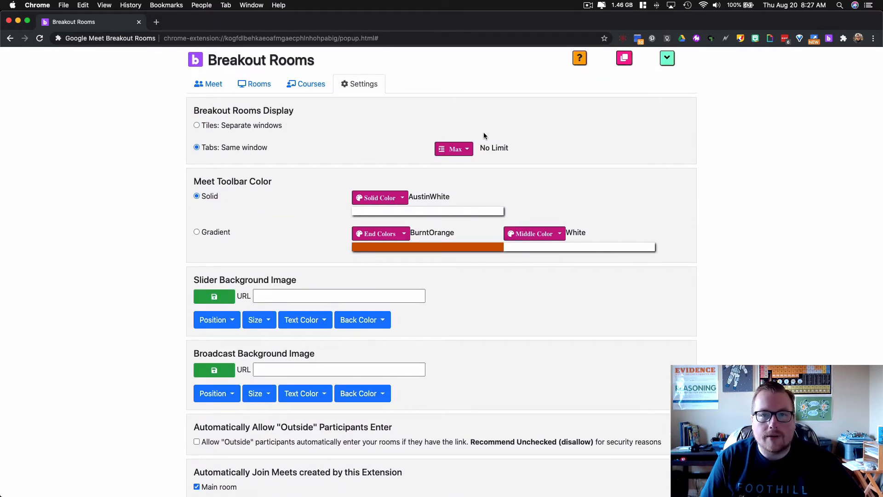
pyautogui.click(208, 86)
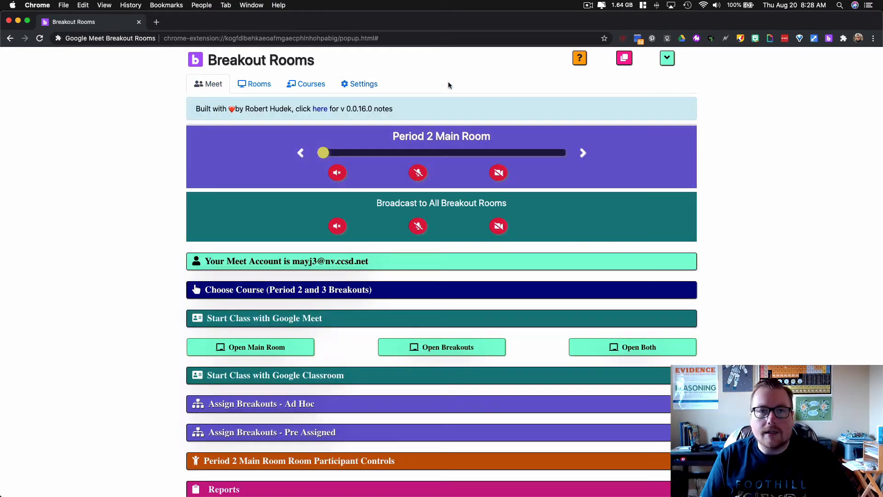
pyautogui.click(371, 88)
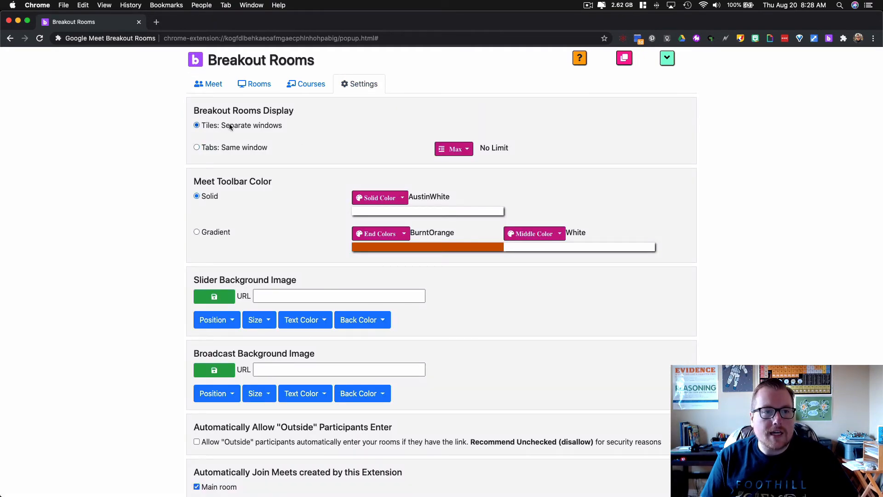
# Return to the Meet controls and open the Period 2 main room together with its breakout rooms
pyautogui.click(202, 84)
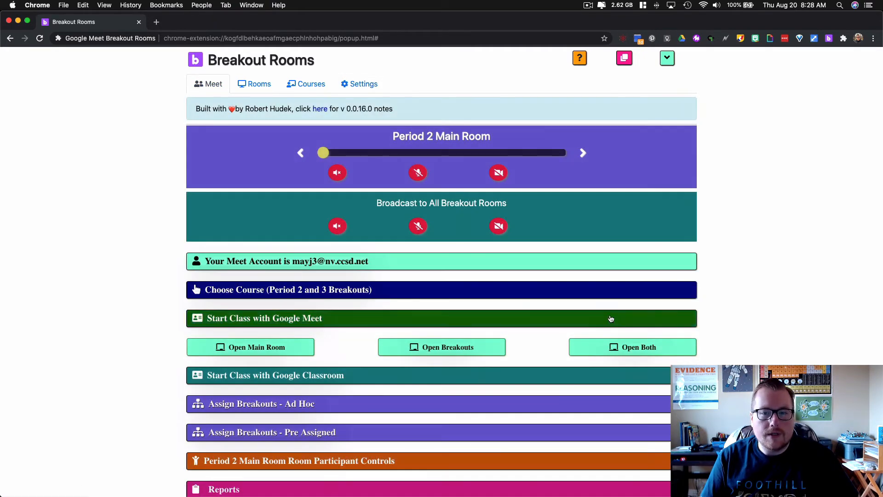
pyautogui.click(632, 347)
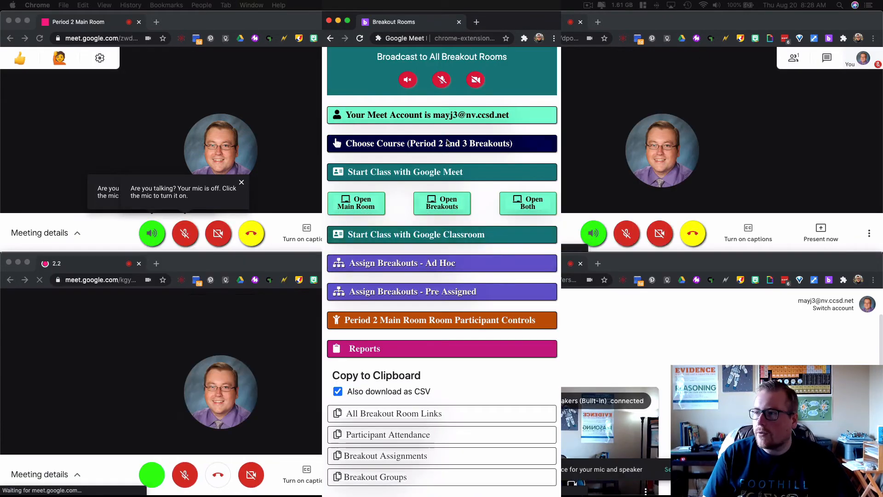
pyautogui.scroll(5, 452, 130)
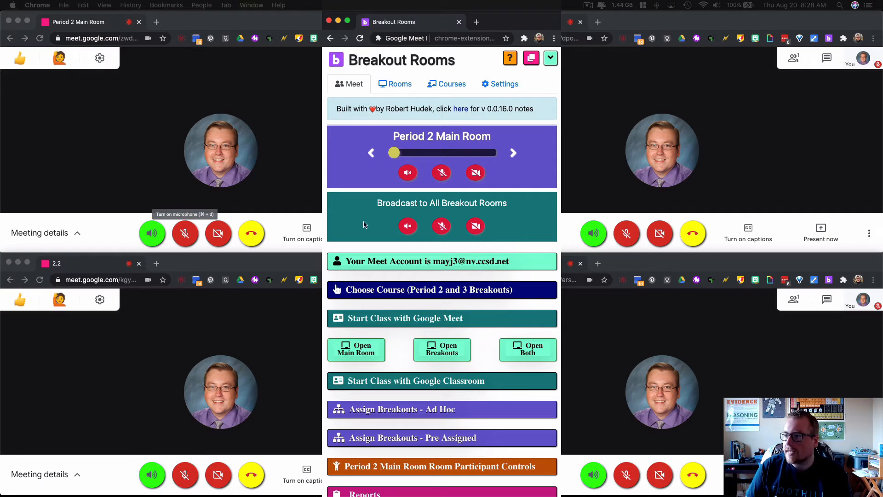
# Mute the audio of all breakout rooms at once with the broadcast controls
pyautogui.click(409, 226)
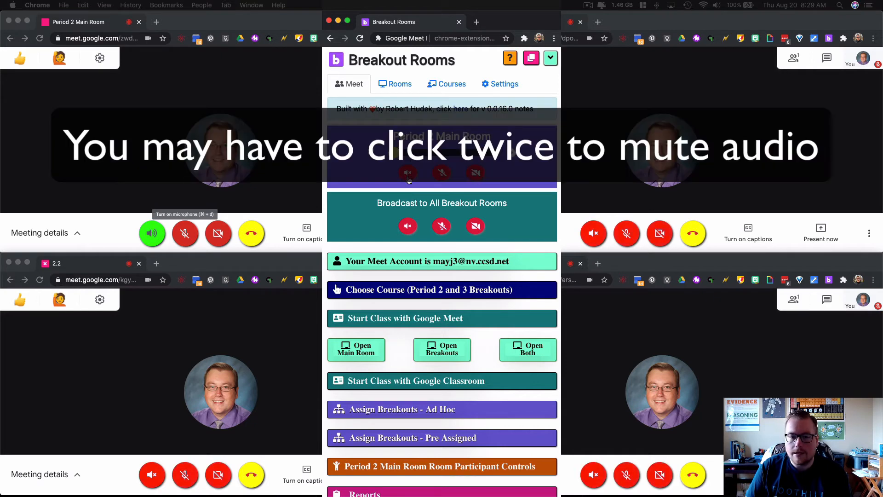
pyautogui.click(407, 227)
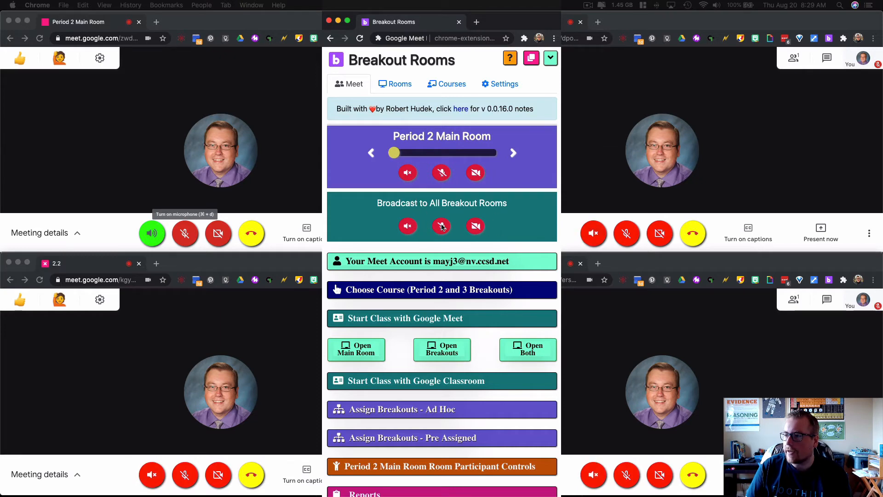
pyautogui.click(407, 229)
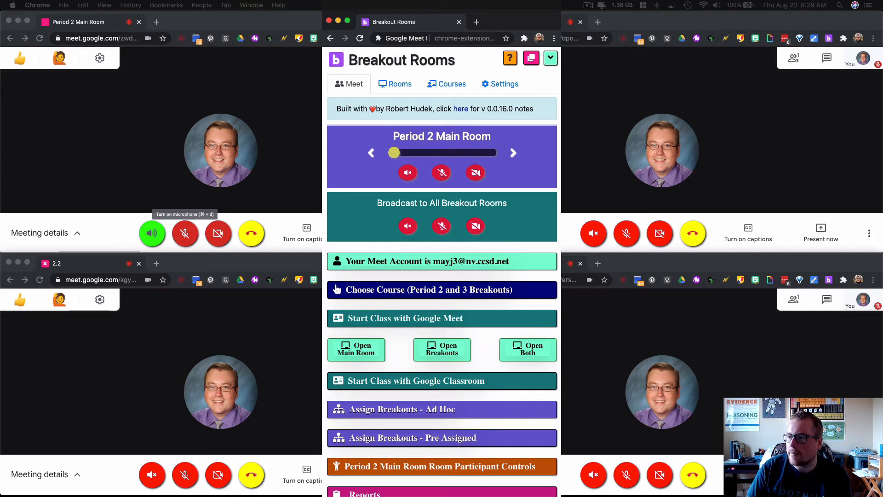
# Switch the broadcast microphone for all breakout rooms on and off, and do the same with the broadcast camera
pyautogui.click(442, 227)
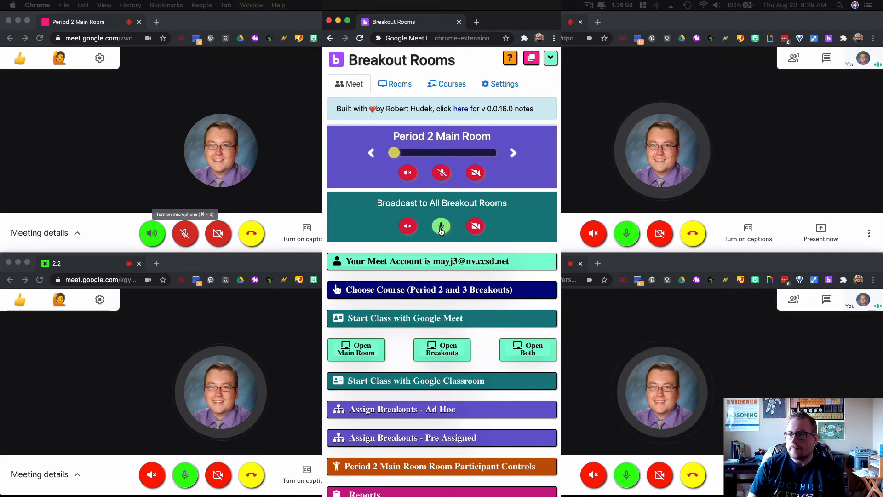
pyautogui.click(440, 226)
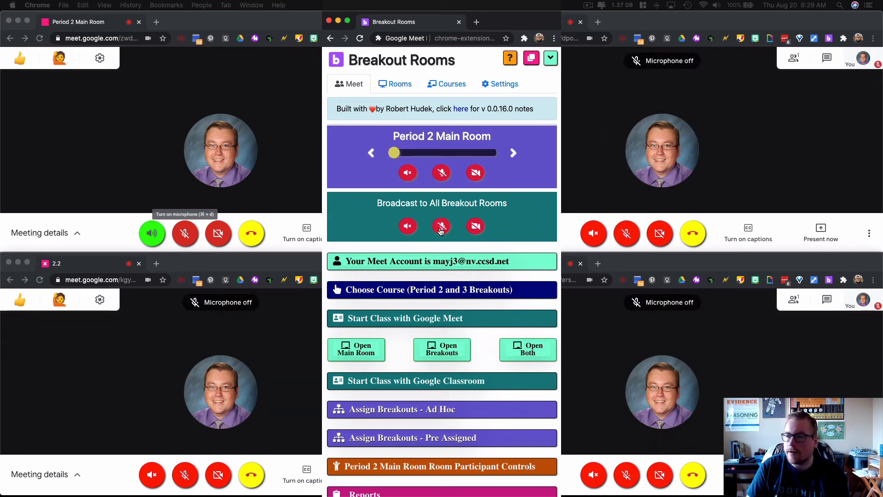
pyautogui.click(474, 226)
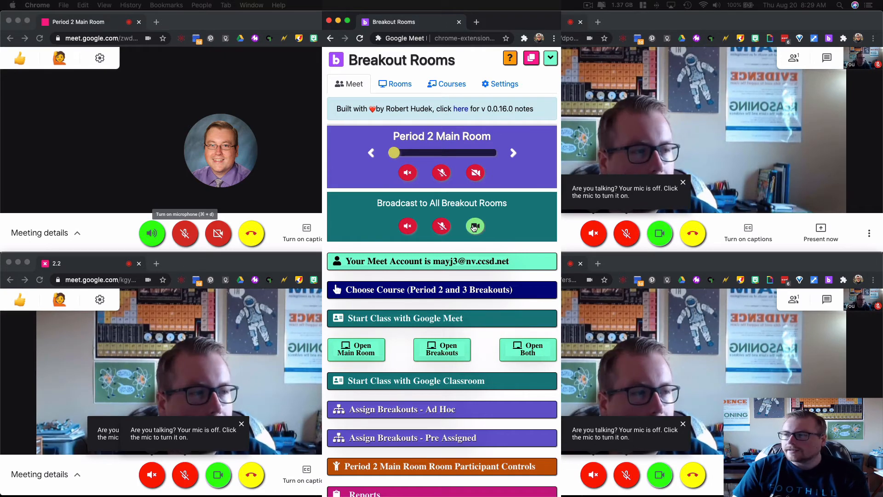
pyautogui.click(474, 226)
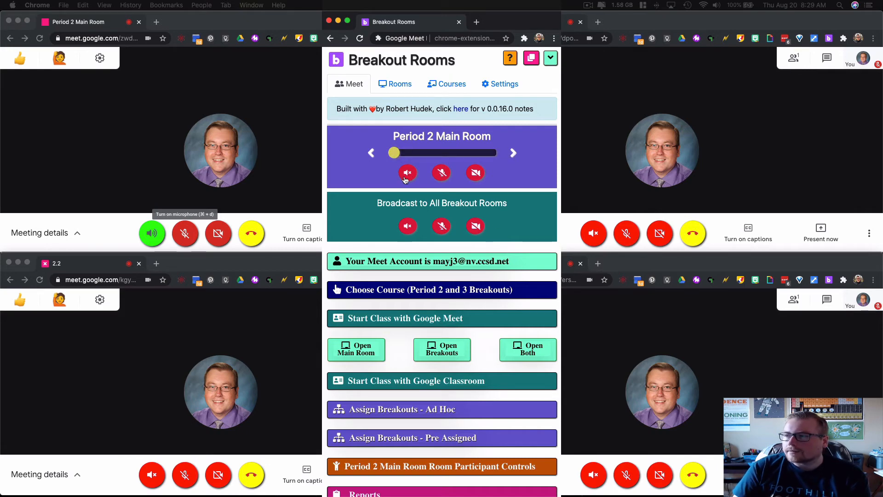
# Step the active room through 2.1, 2.2 and 2.3 and back to the Period 2 Main Room
pyautogui.click(512, 152)
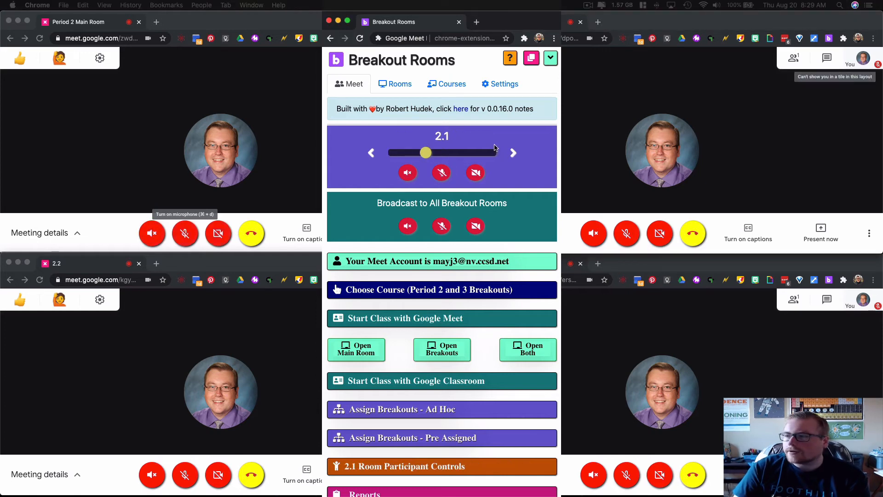
pyautogui.click(513, 154)
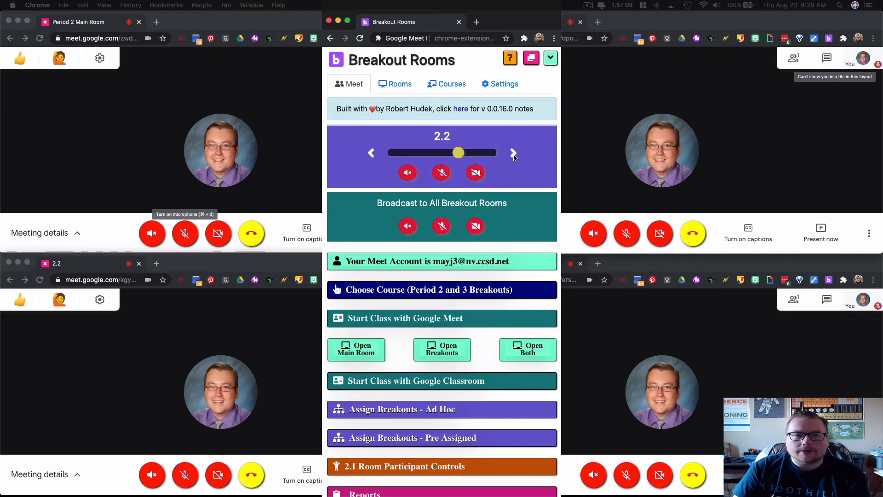
pyautogui.click(512, 154)
pyautogui.click(514, 155)
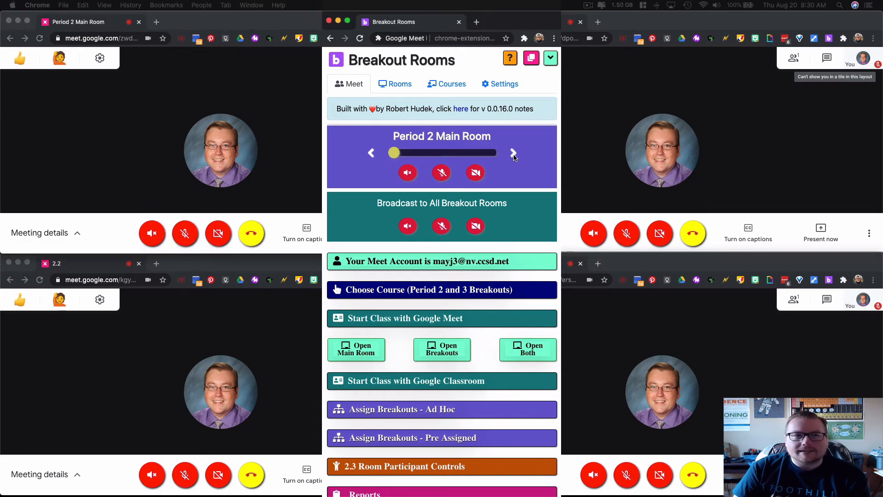
# Turn on the main room's microphone and camera and carry them through rooms 2.1, 2.2 and 2.3 back to the main room
pyautogui.click(441, 173)
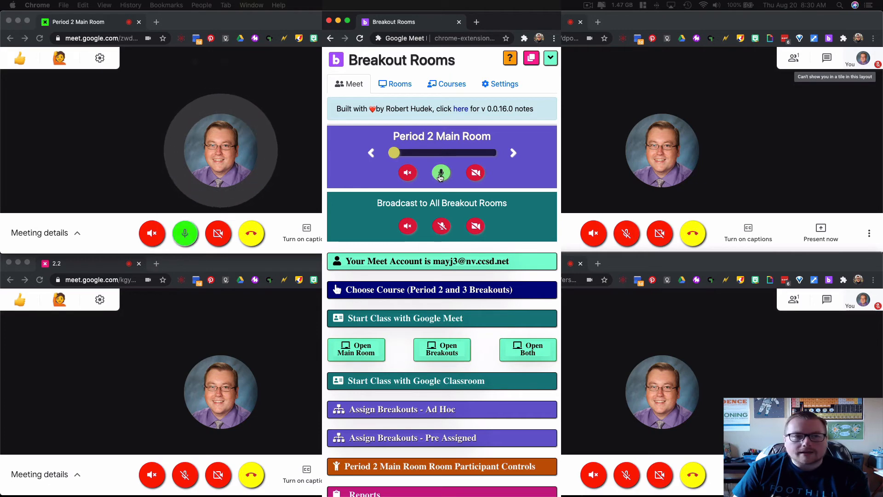
pyautogui.click(476, 174)
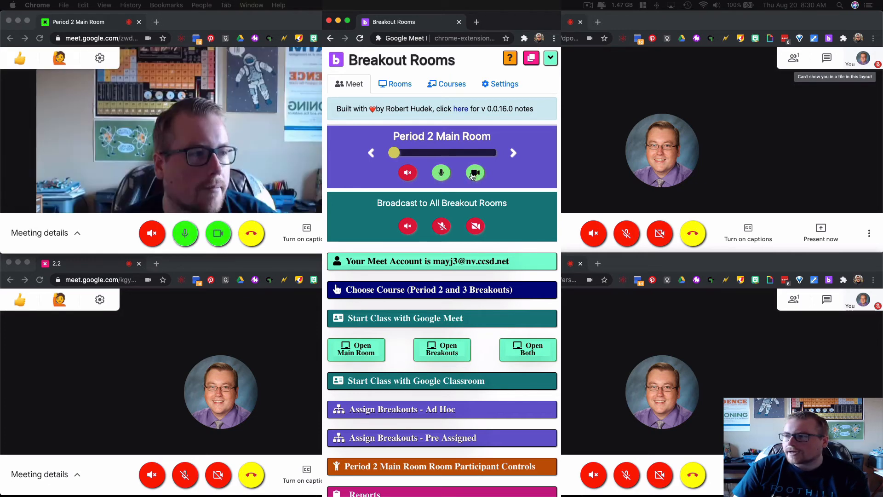
pyautogui.click(514, 153)
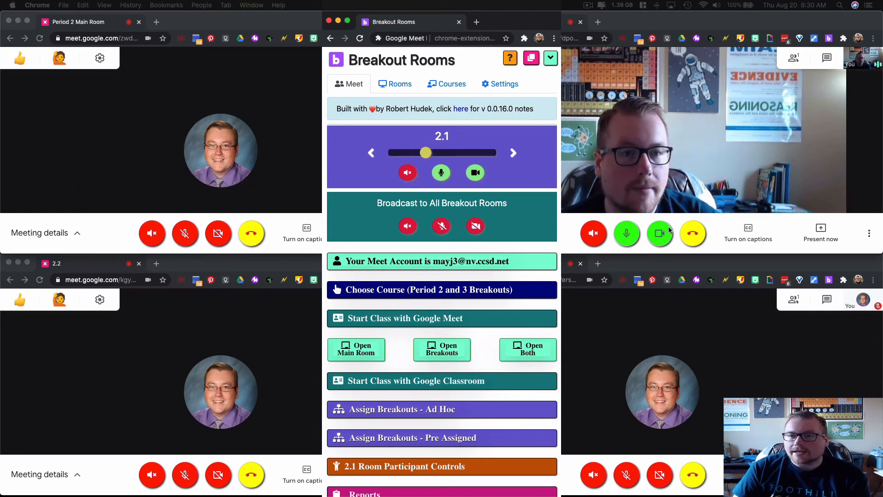
pyautogui.click(512, 153)
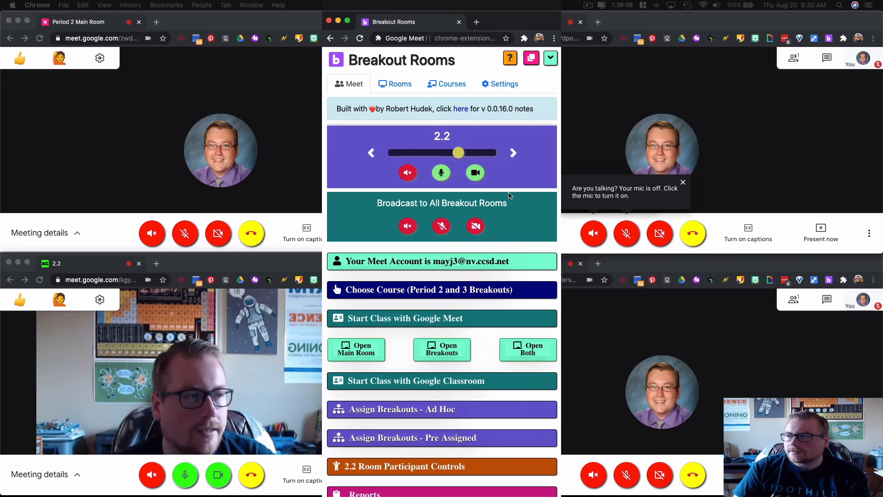
pyautogui.click(513, 154)
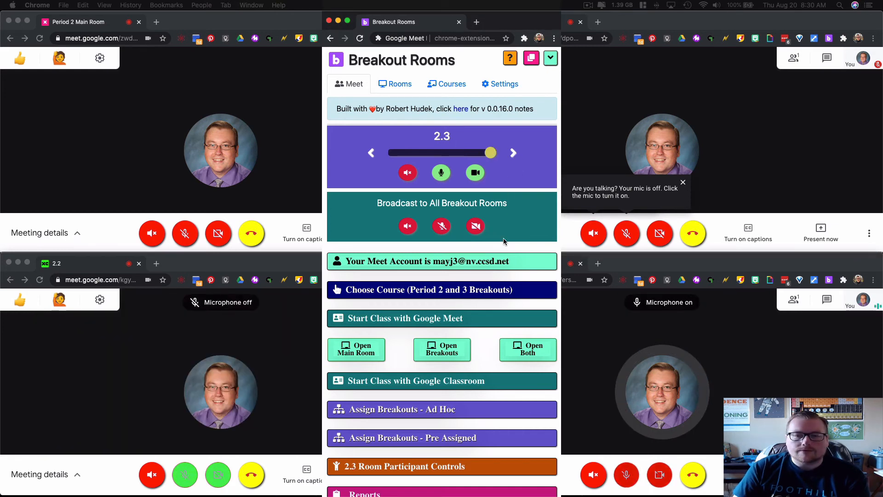
pyautogui.click(514, 153)
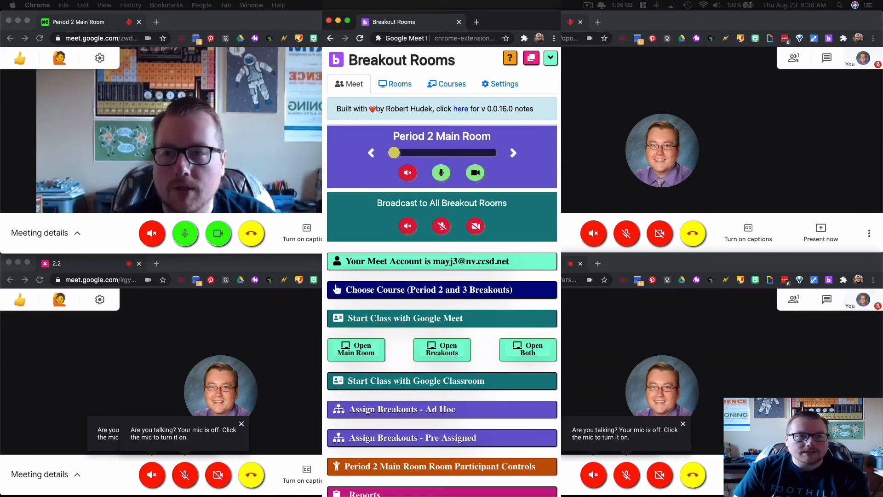
# Turn off the main room's microphone and camera, and enable audio, microphone and camera for all breakout rooms
pyautogui.click(441, 173)
pyautogui.click(475, 172)
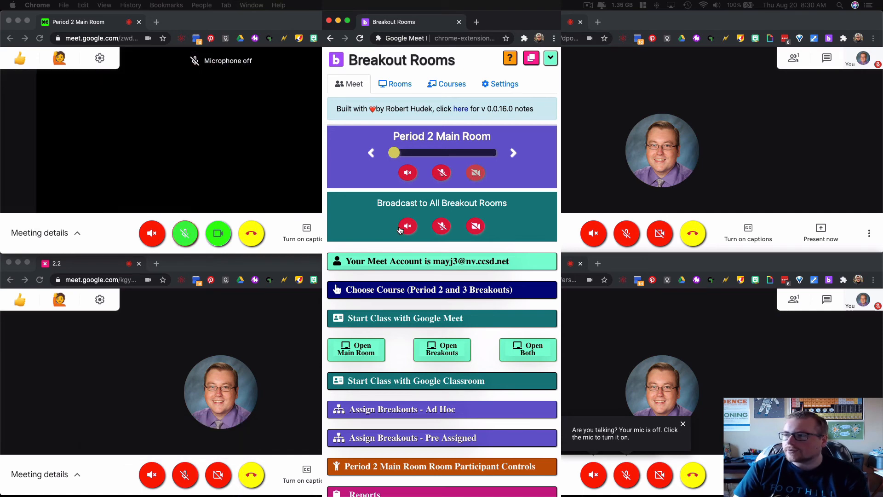
pyautogui.click(407, 225)
pyautogui.click(441, 225)
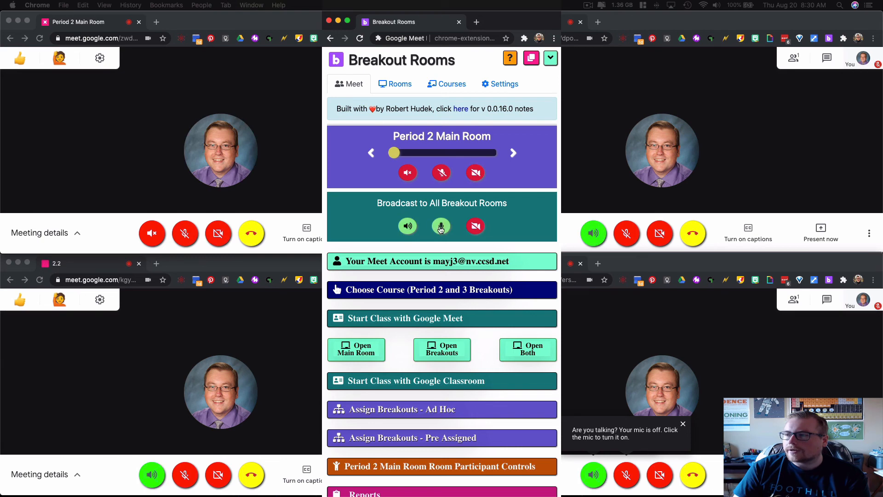
pyautogui.click(474, 225)
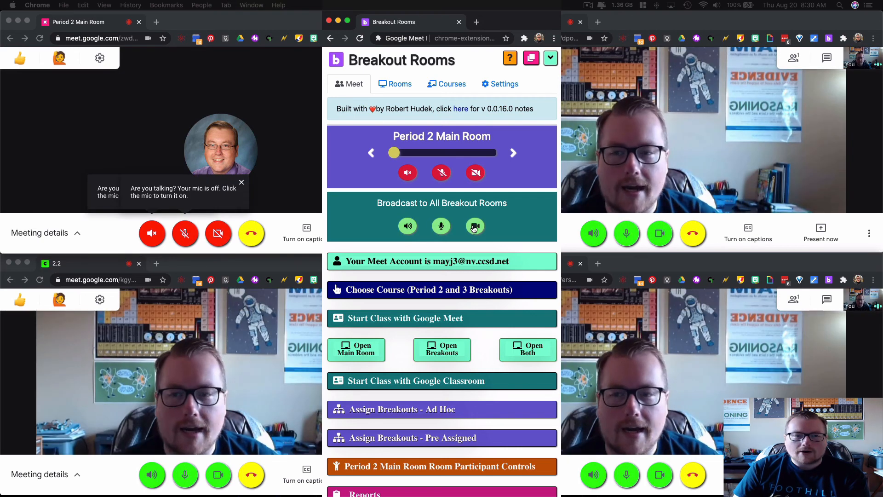
# Mute the broadcast audio and turn off the broadcast microphone and camera for all breakout rooms
pyautogui.click(408, 226)
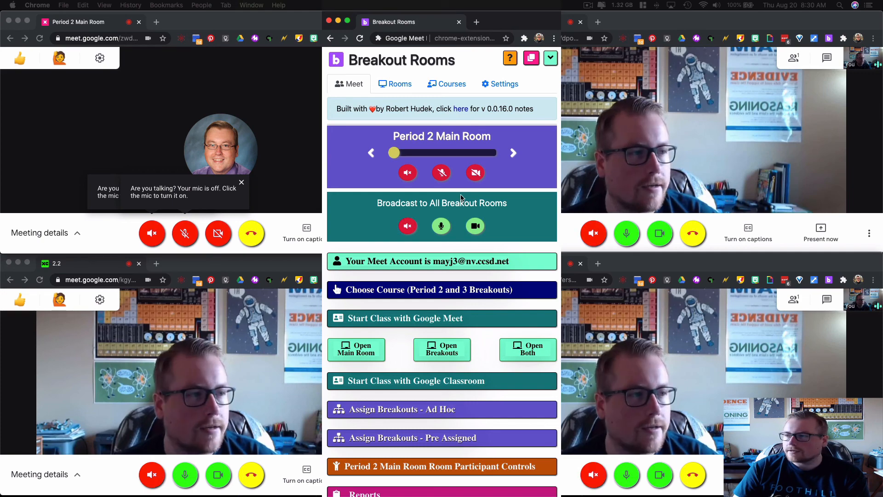
pyautogui.click(449, 226)
pyautogui.click(475, 226)
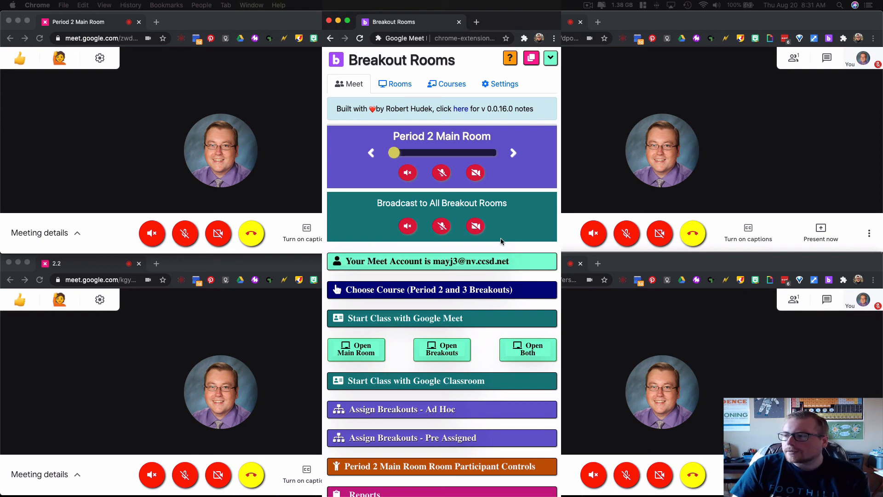
# Expand the ad hoc breakout assignment section and examine its instructions, random assignment option and list of breakout rooms
pyautogui.scroll(-3, 500, 238)
pyautogui.scroll(-2, 500, 238)
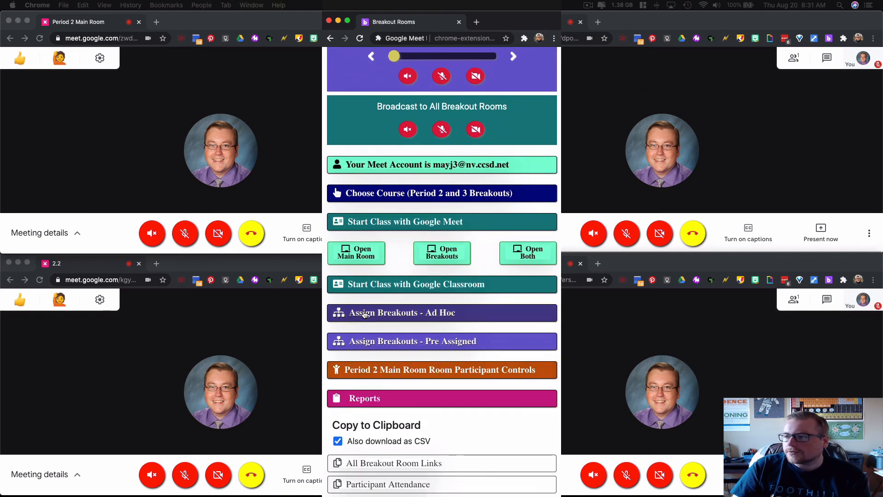
pyautogui.click(417, 316)
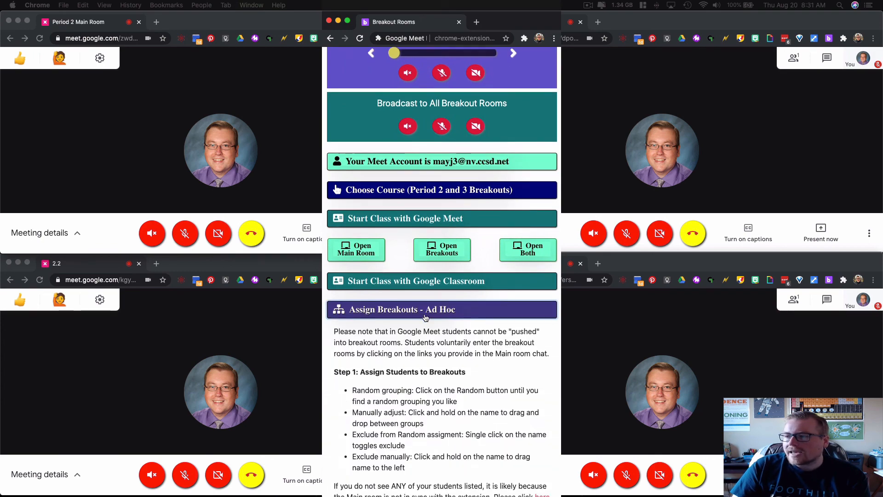
pyautogui.scroll(-5, 428, 325)
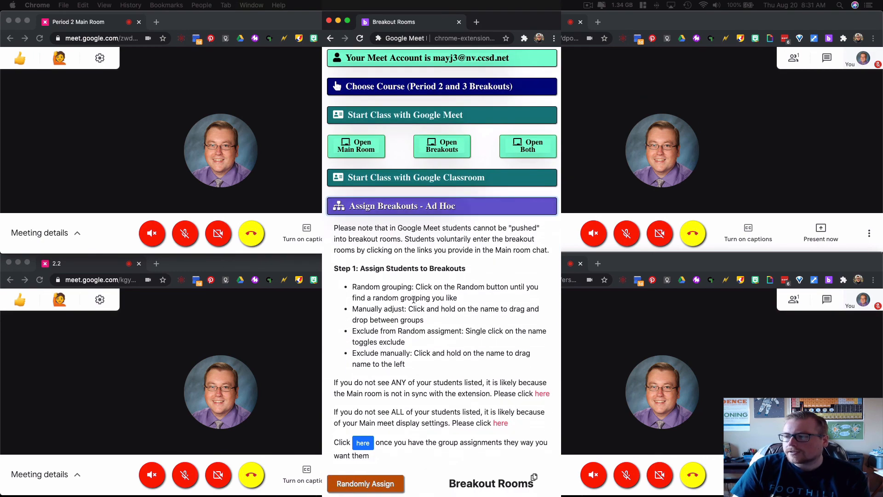
pyautogui.scroll(-2, 414, 300)
pyautogui.scroll(-8, 424, 472)
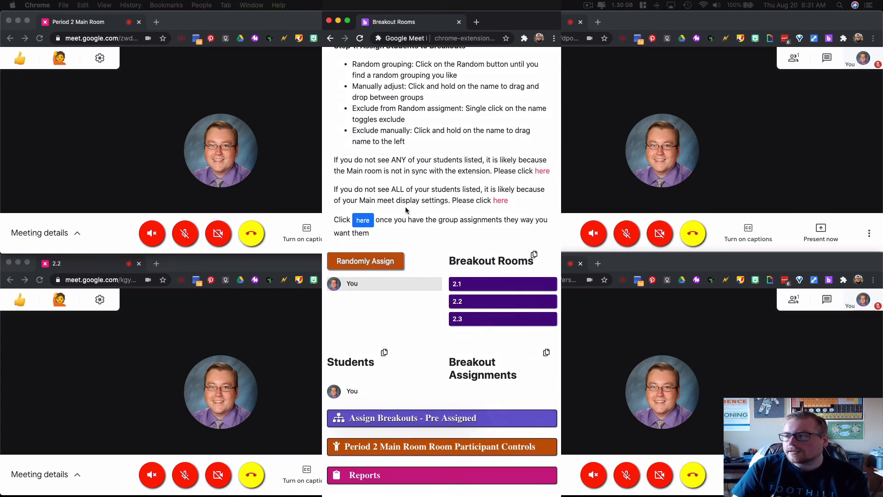
# Expand the pre-assigned breakouts section to review its copy instructions and room links, and briefly open and close room 2.1's chat
pyautogui.scroll(-2, 431, 306)
pyautogui.click(445, 366)
pyautogui.scroll(-9, 444, 316)
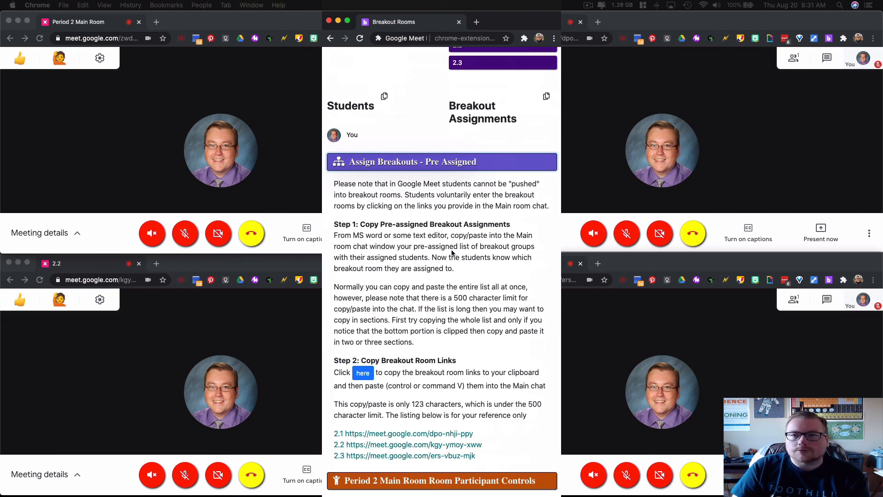
pyautogui.click(826, 59)
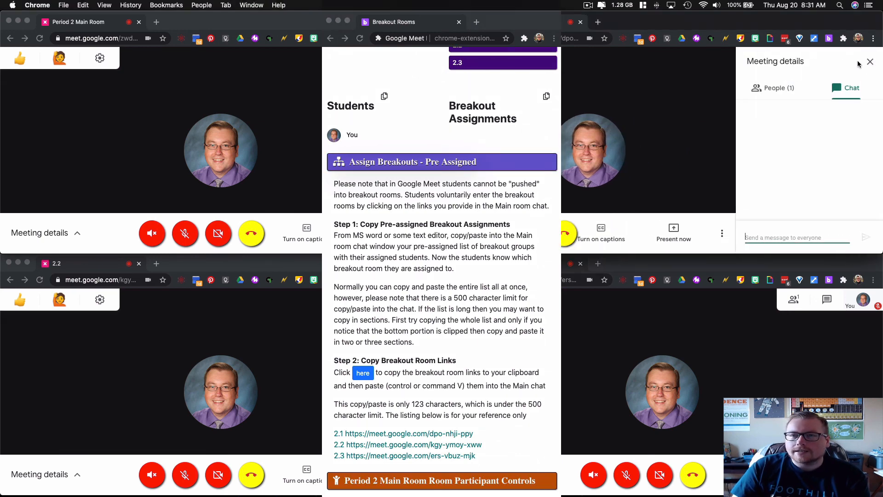
pyautogui.click(869, 62)
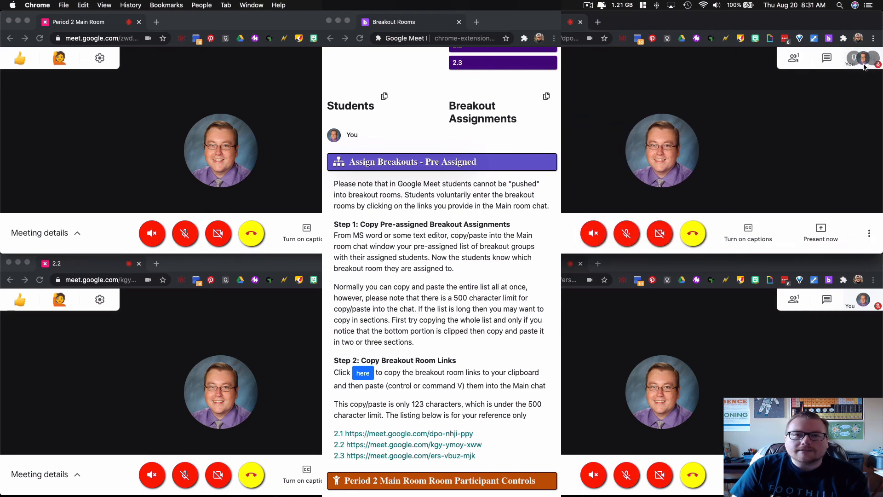